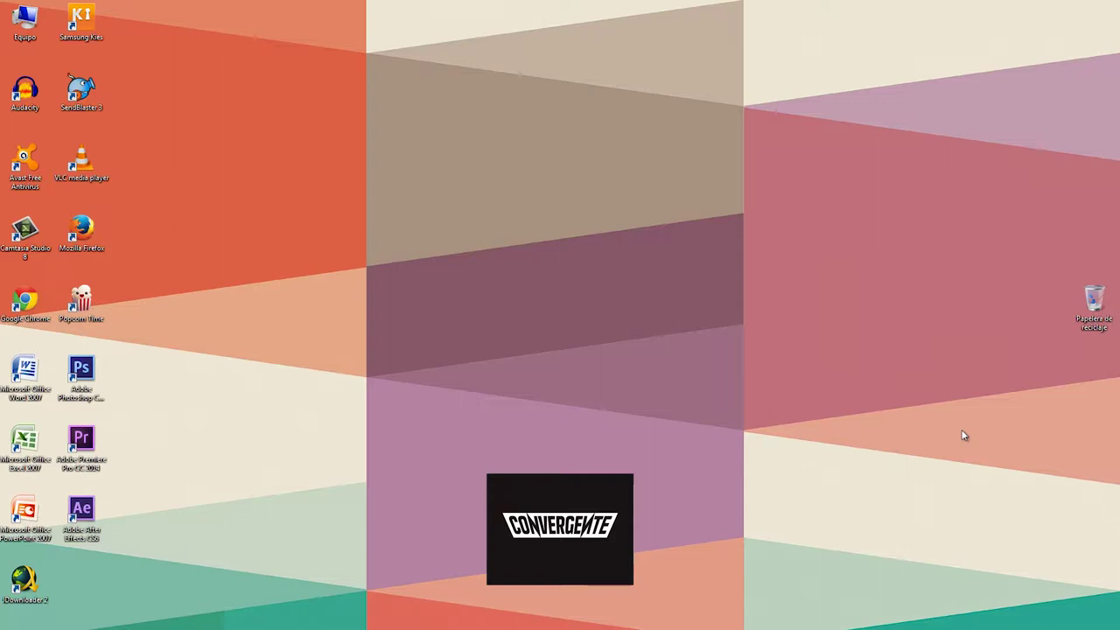
# - Switch to the Audacity window with the 141018judi track and look over the list of available effects
pyautogui.hotkey('alt', 'Tab')
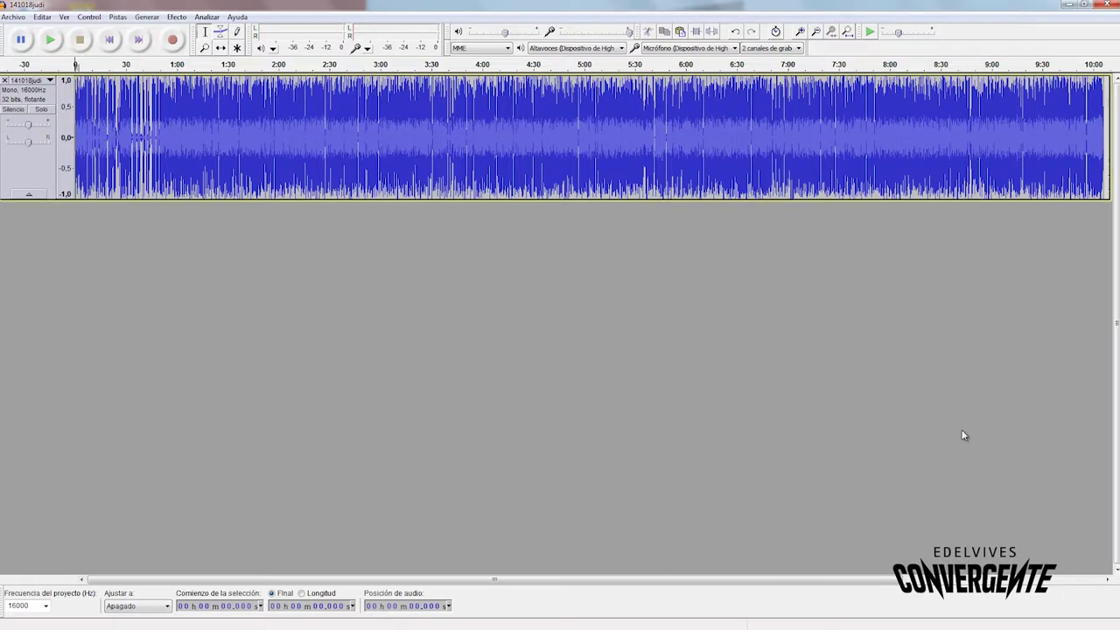
pyautogui.click(179, 18)
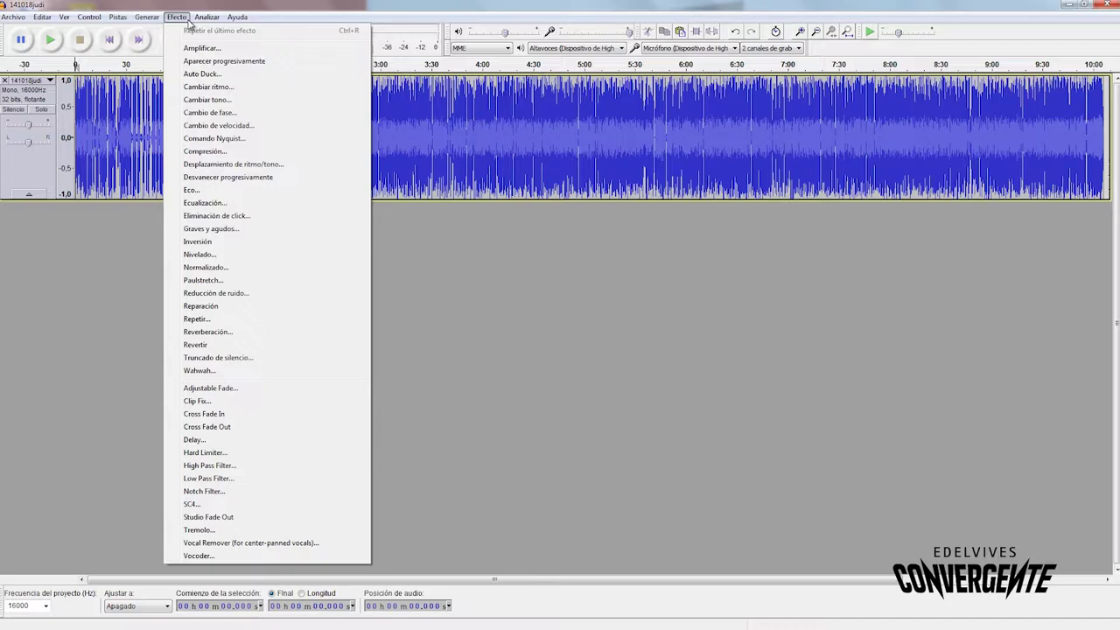
pyautogui.click(188, 24)
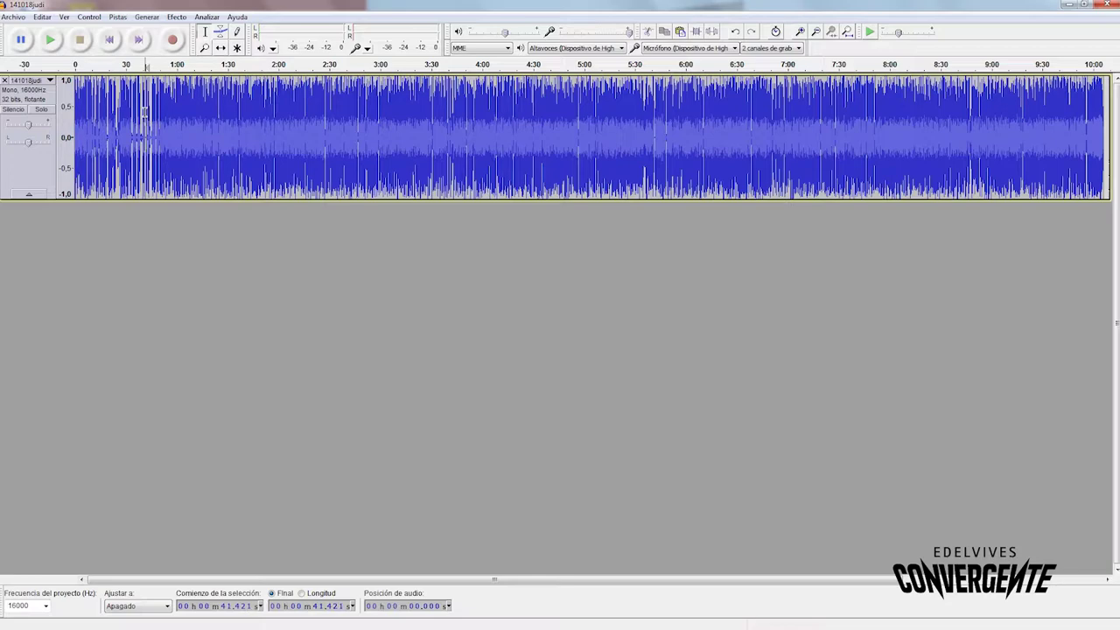
# - Select about the first 41 seconds of the track and apply an Adjustable Fade of type Fade Up
pyautogui.moveTo(146, 123); pyautogui.dragTo(33, 112)
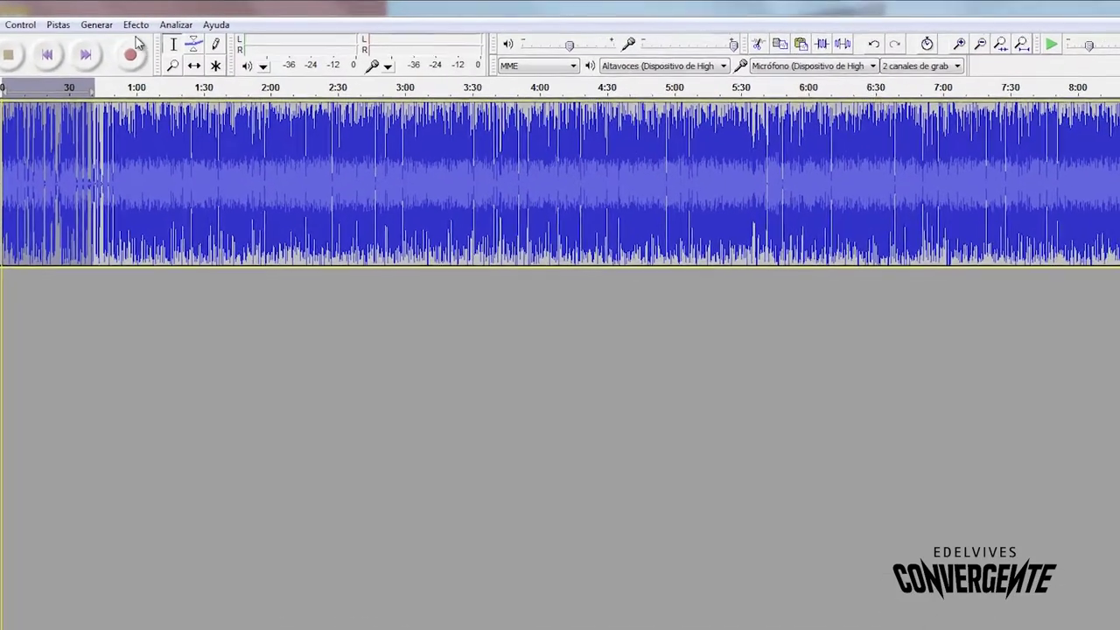
pyautogui.click(127, 26)
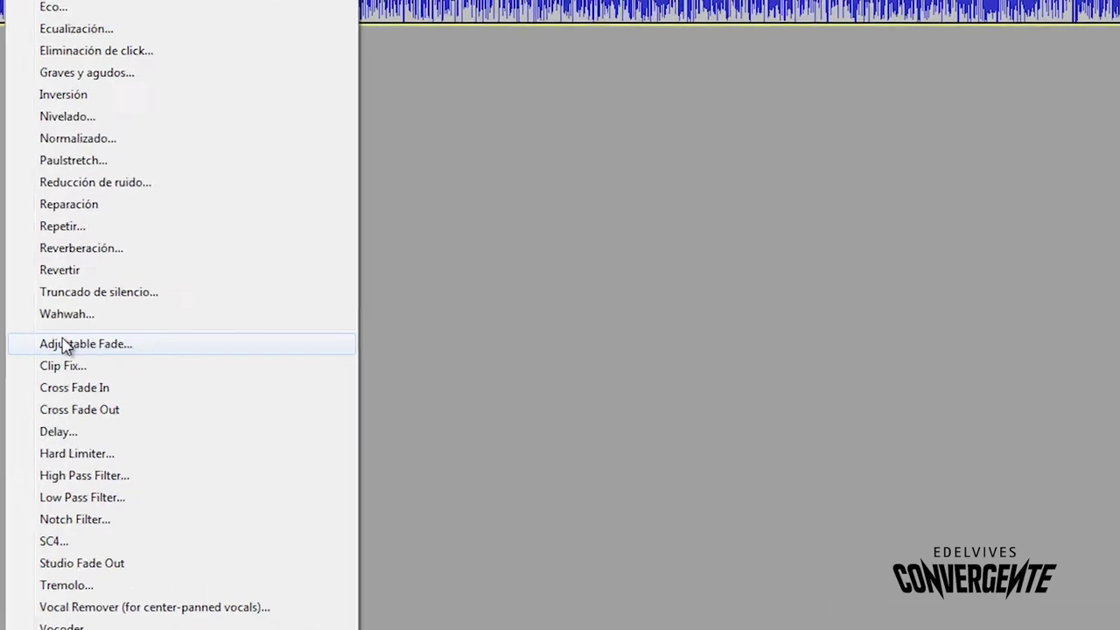
pyautogui.click(160, 314)
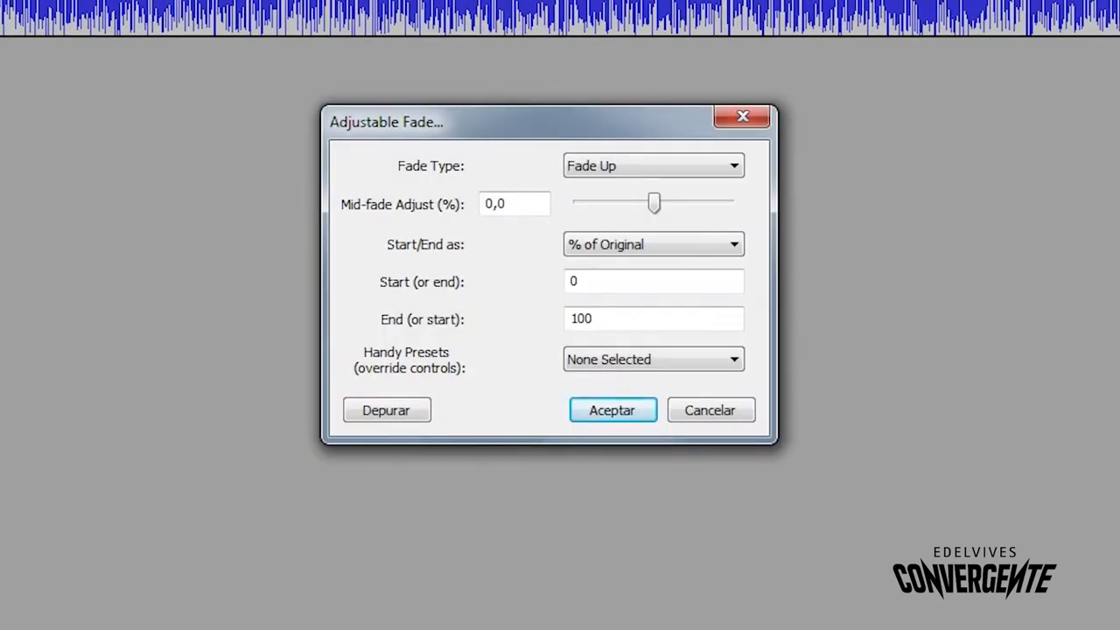
pyautogui.click(585, 175)
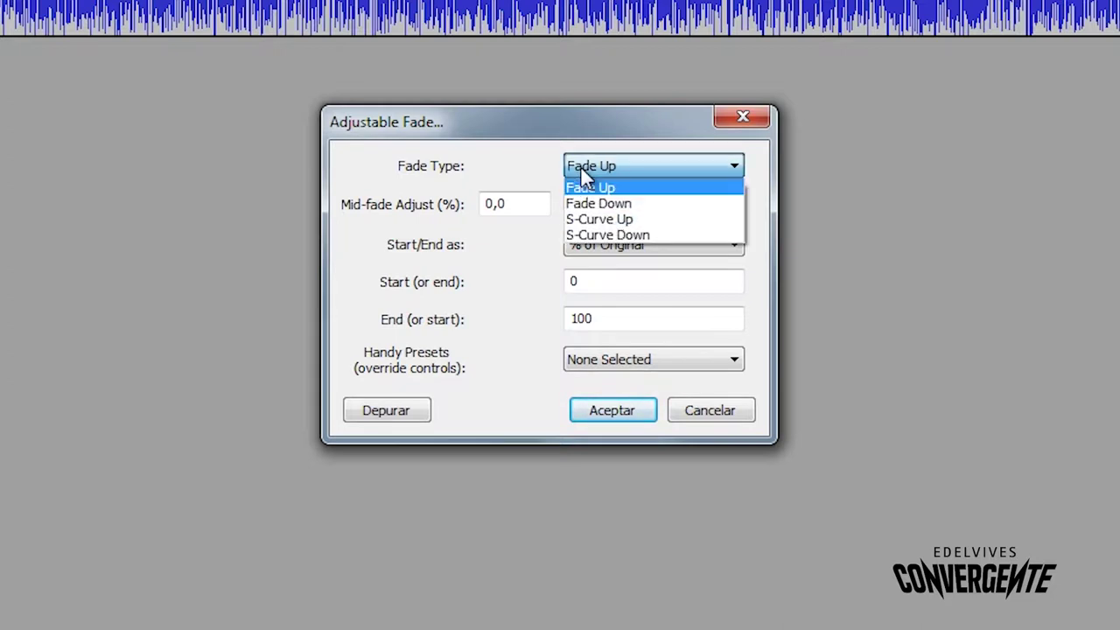
pyautogui.click(582, 173)
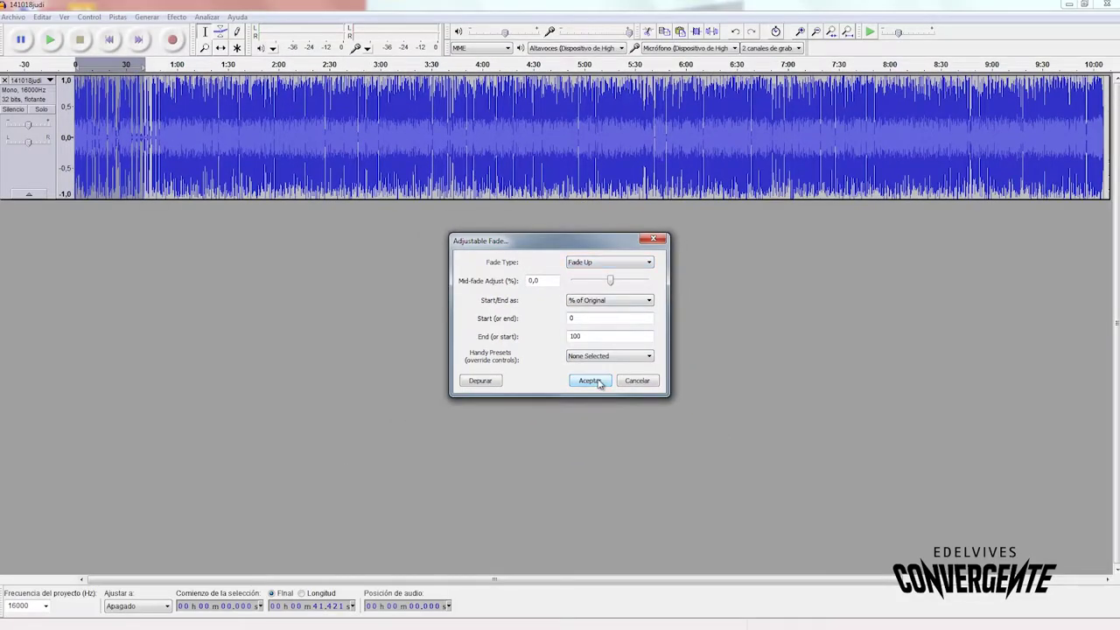
pyautogui.click(599, 383)
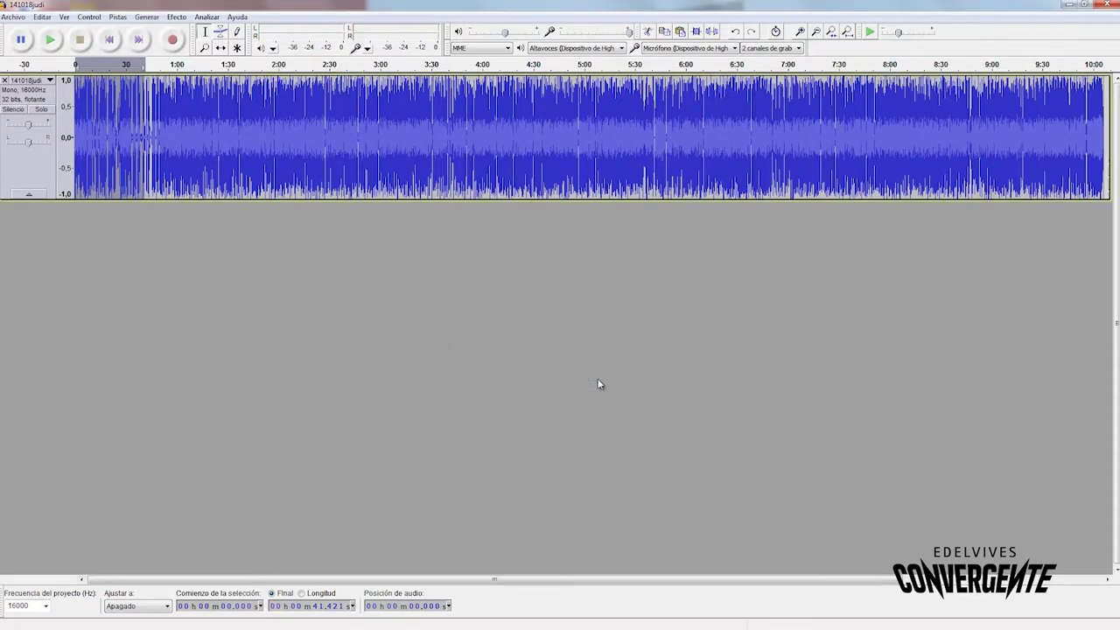
# - Play the faded-in opening from the start of the track for a few seconds and stop it
pyautogui.click(77, 137)
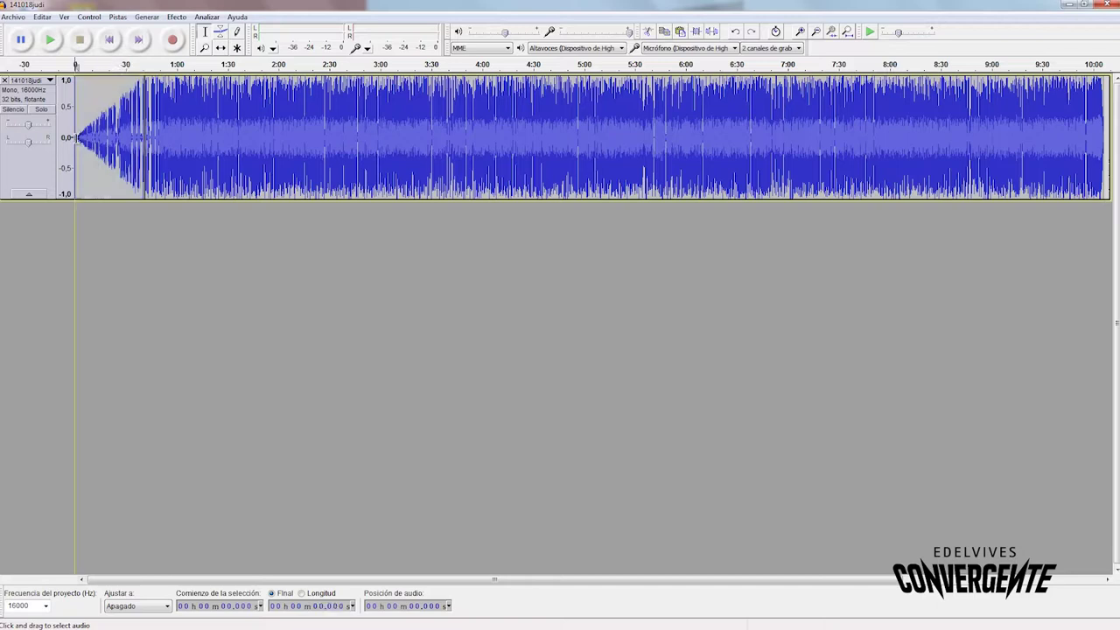
pyautogui.press('space')
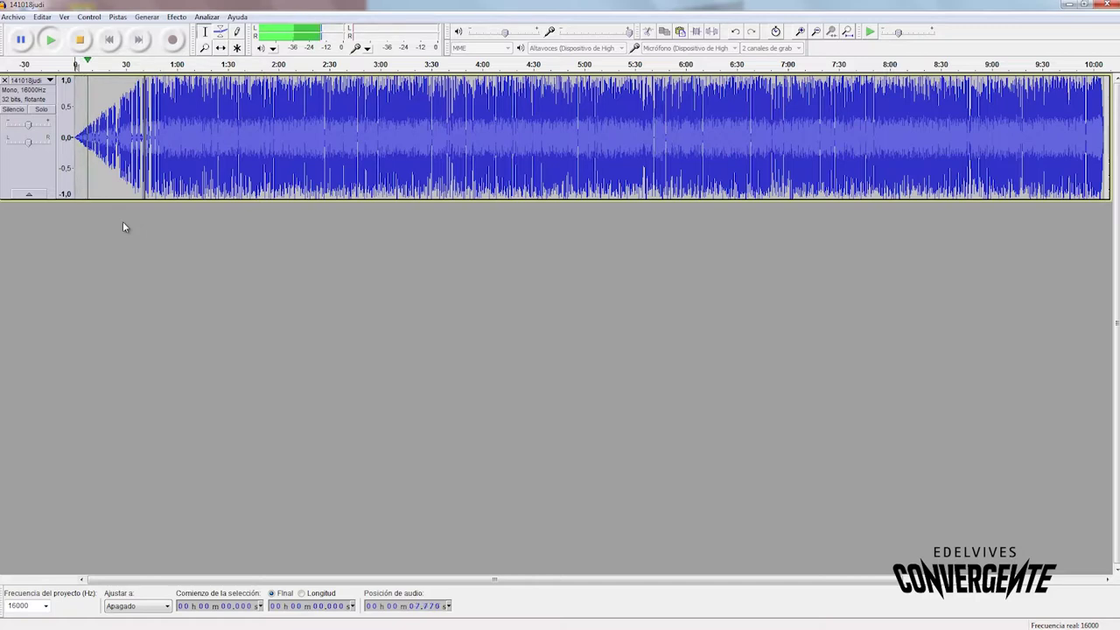
pyautogui.press('space')
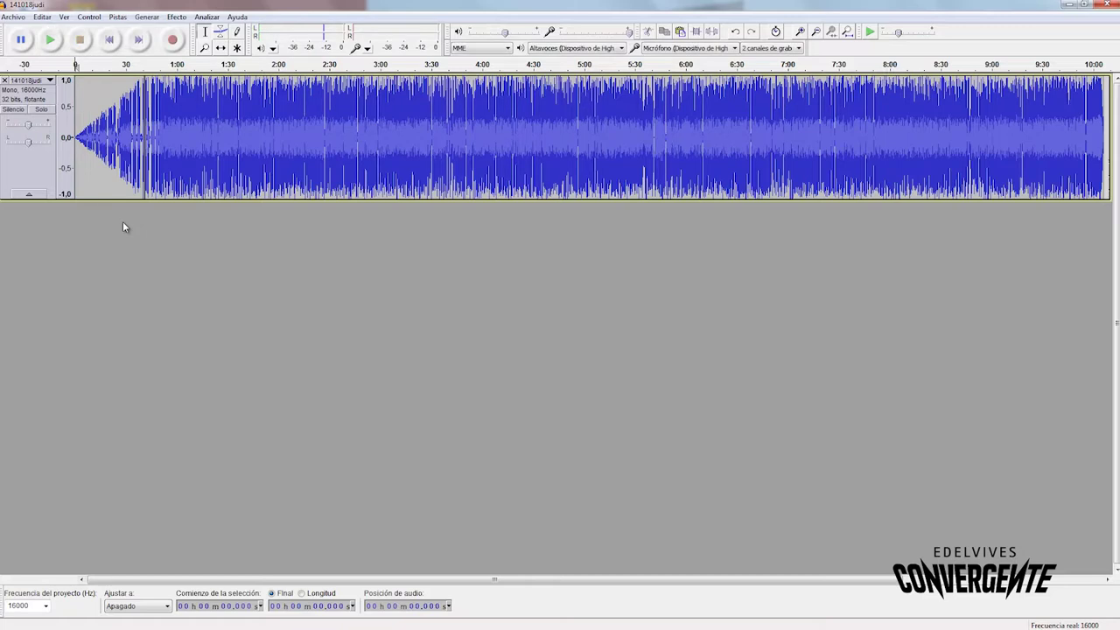
# - Select the track from about 9:34 to its end and apply an Adjustable Fade of type Fade Down
pyautogui.press('End')
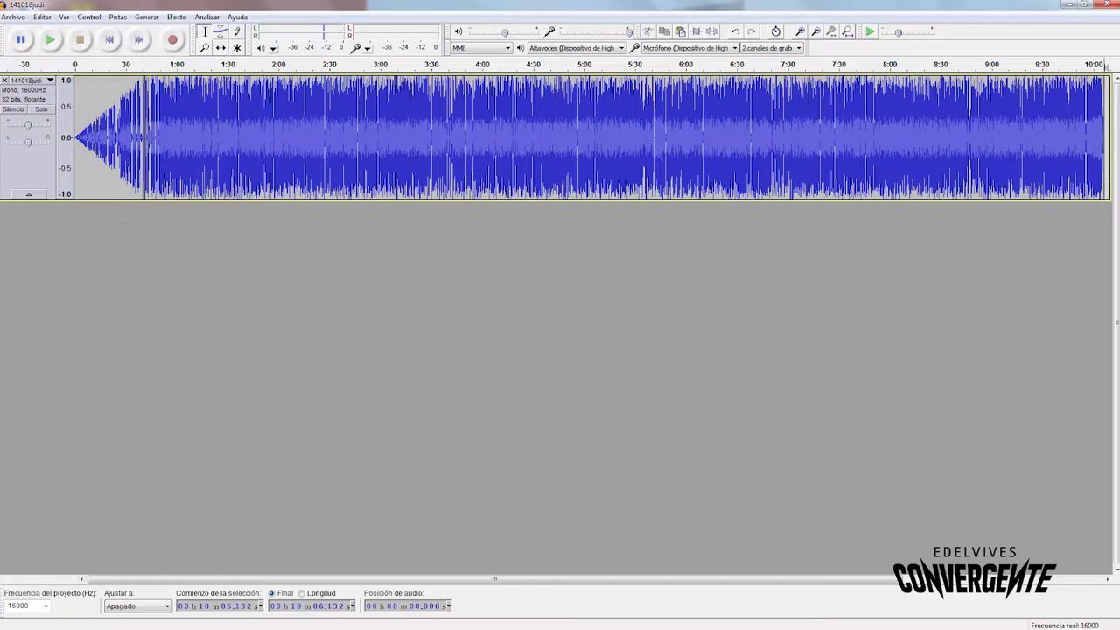
pyautogui.moveTo(1049, 132); pyautogui.dragTo(962, 133)
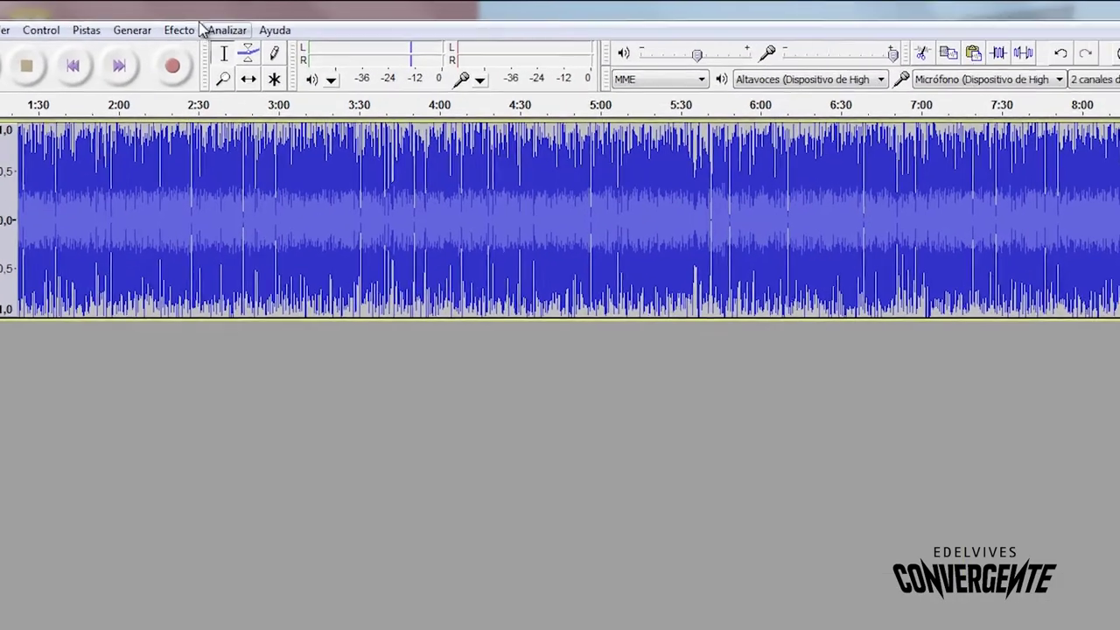
pyautogui.click(194, 30)
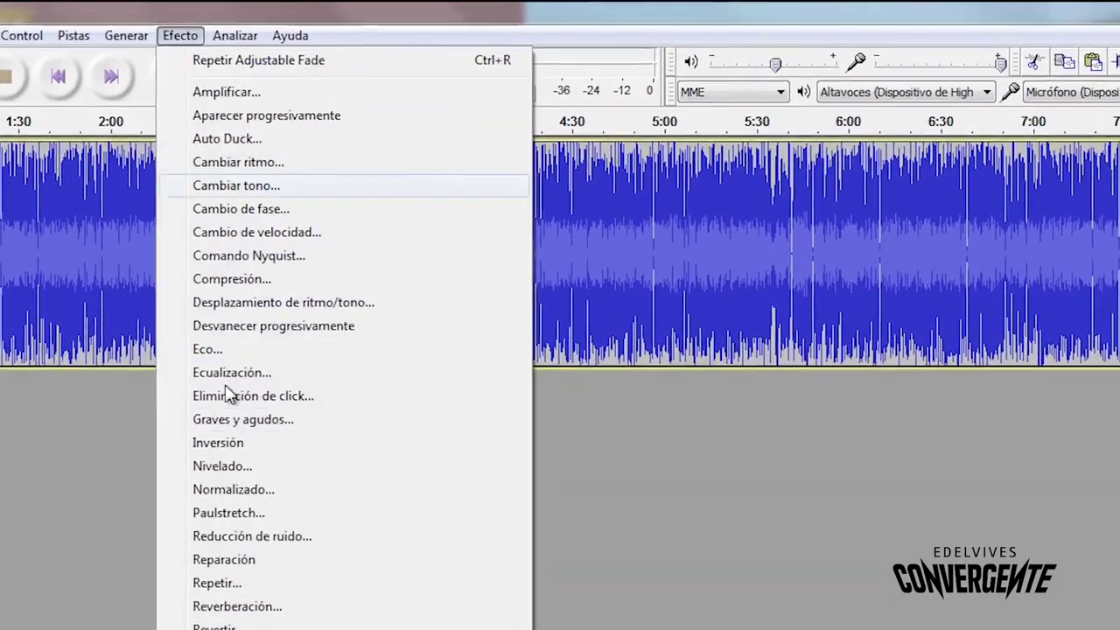
pyautogui.click(261, 306)
pyautogui.click(760, 133)
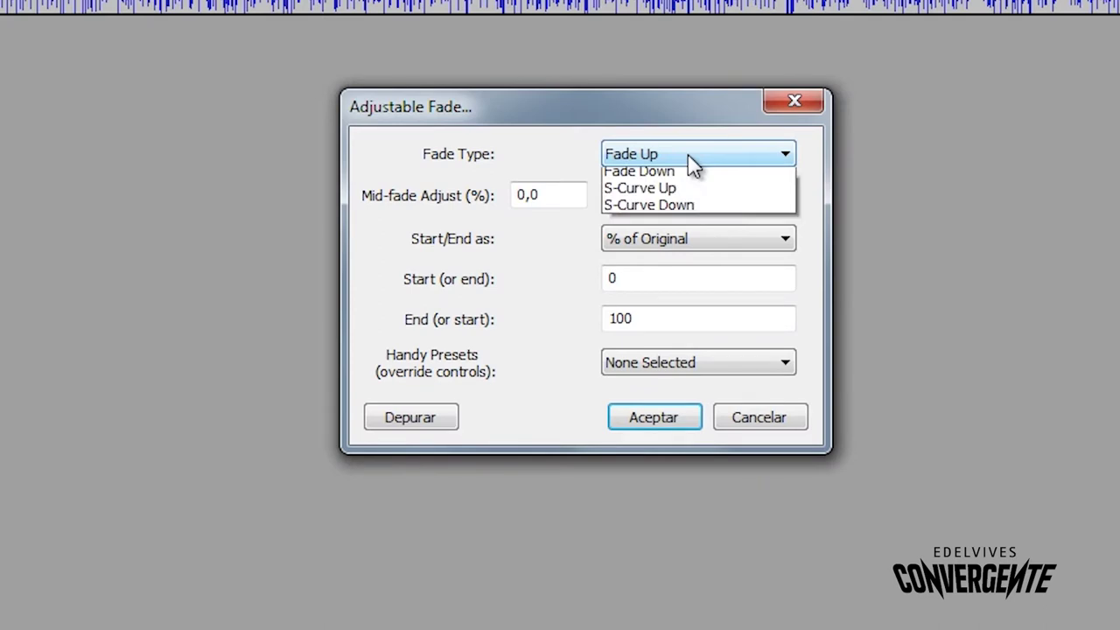
pyautogui.click(752, 169)
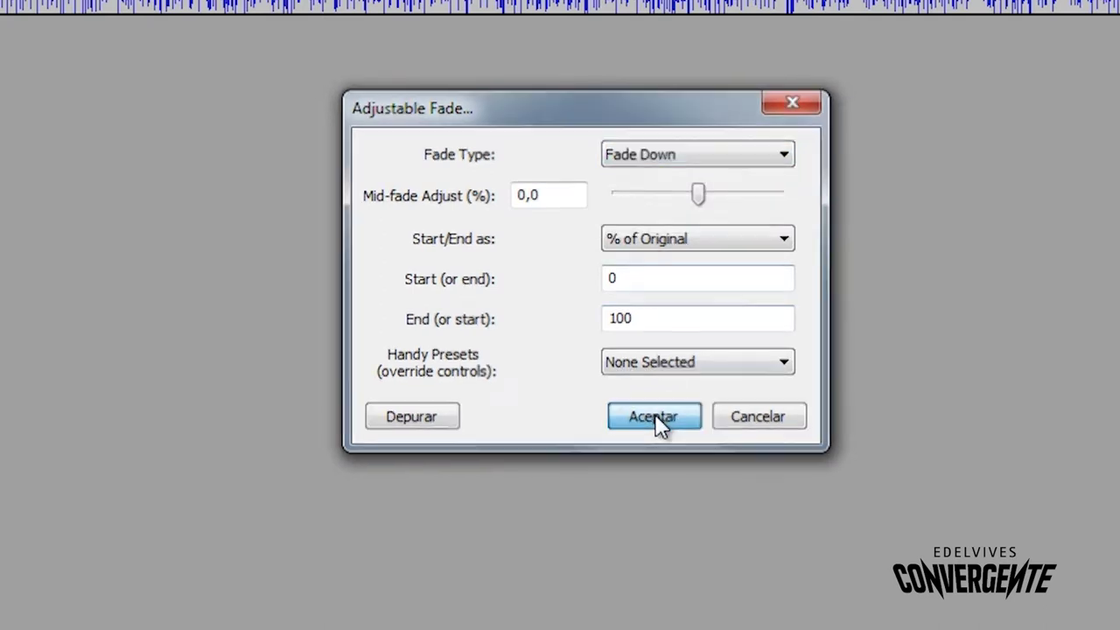
pyautogui.click(655, 417)
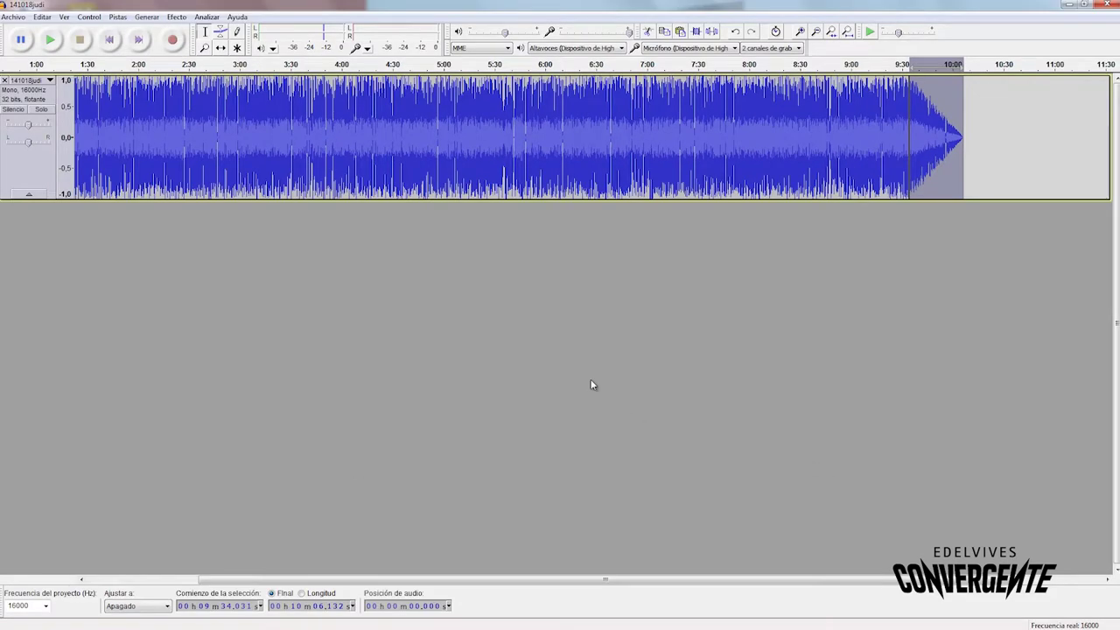
# - Play back the faded-out ending and fit the whole project in view
pyautogui.press('space')
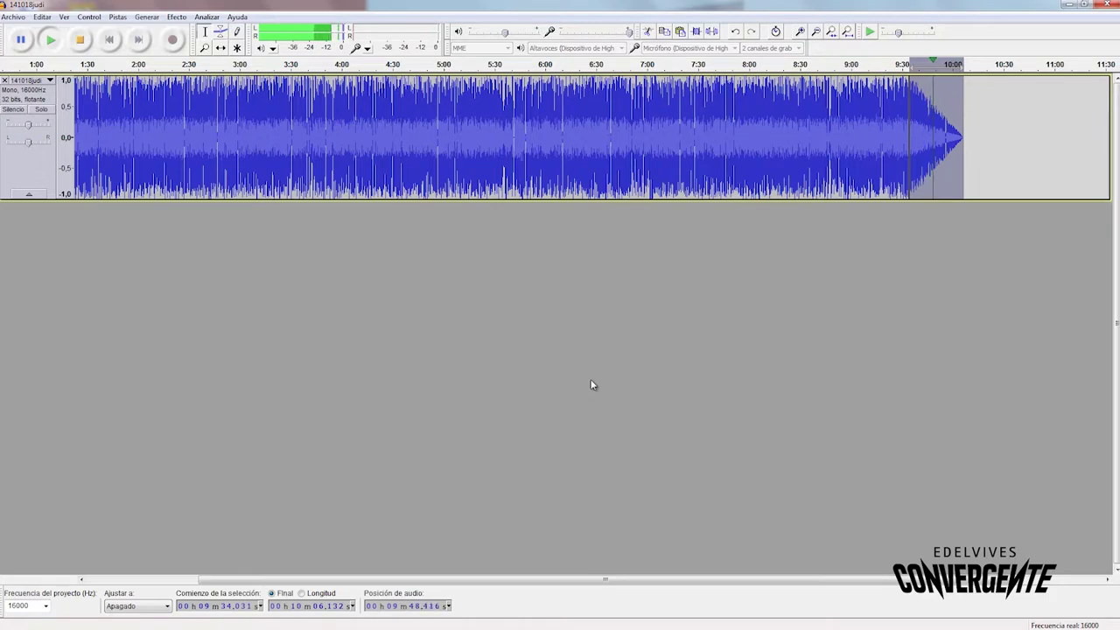
pyautogui.press('space')
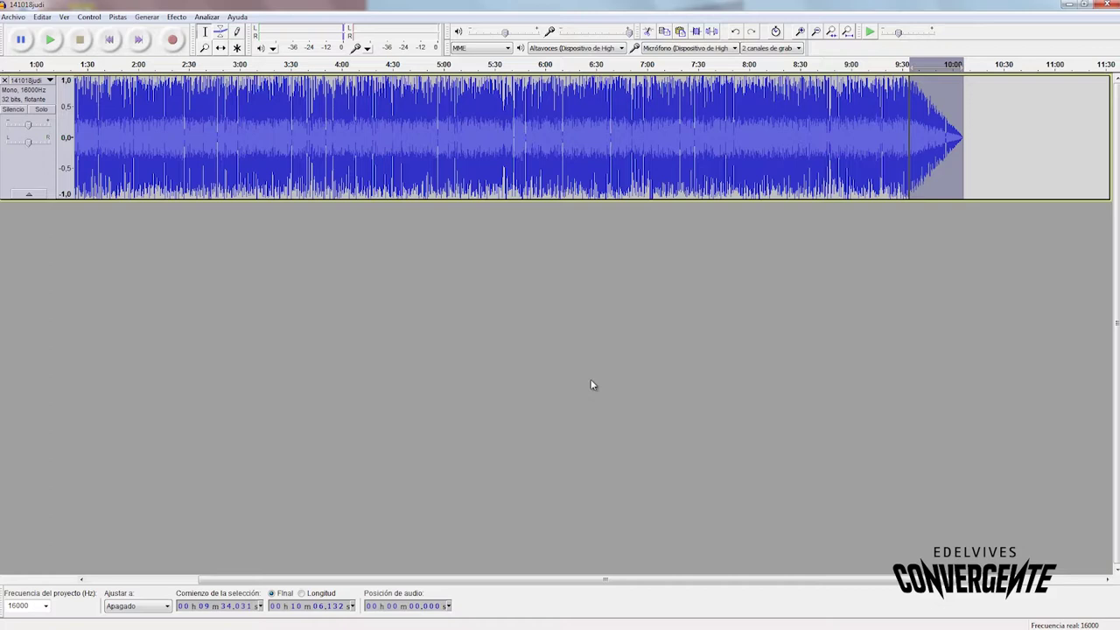
pyautogui.click(848, 31)
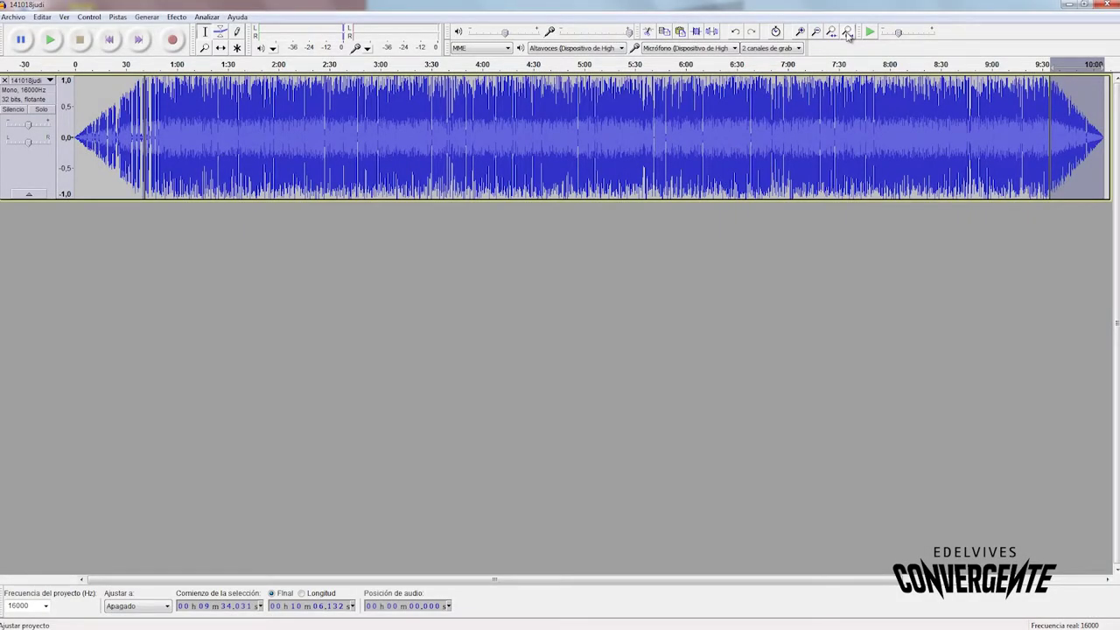
pyautogui.click(177, 17)
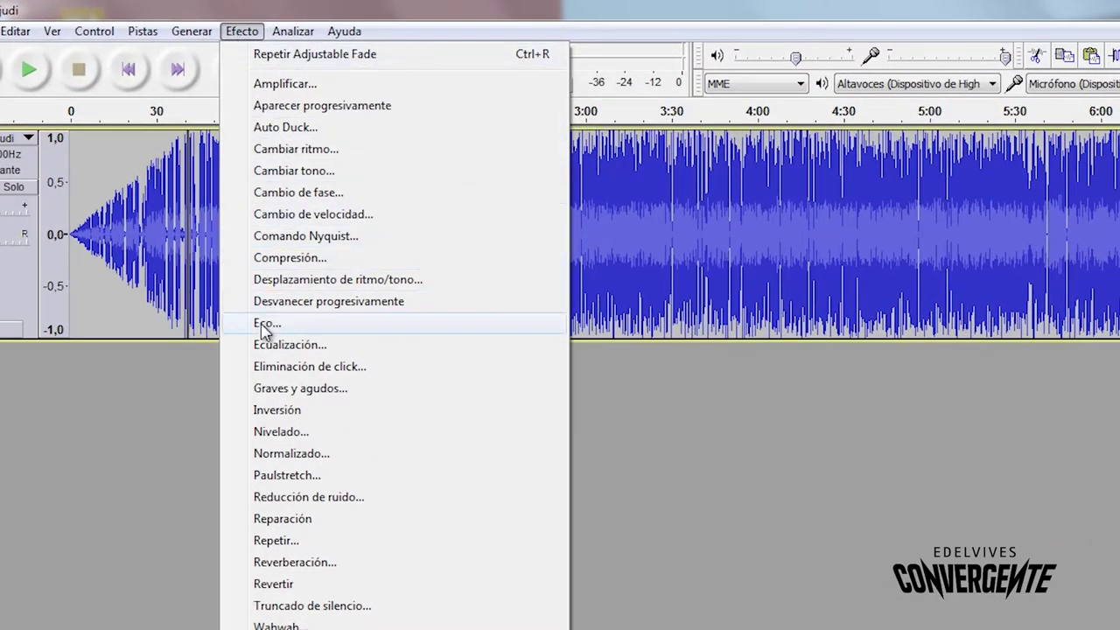
pyautogui.click(265, 323)
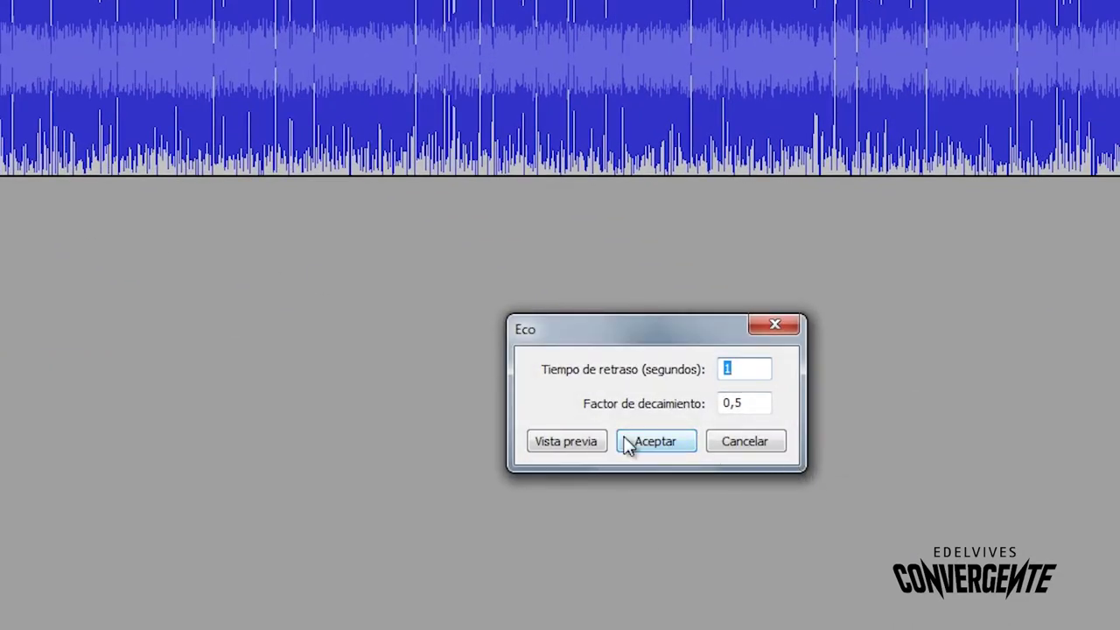
pyautogui.click(753, 444)
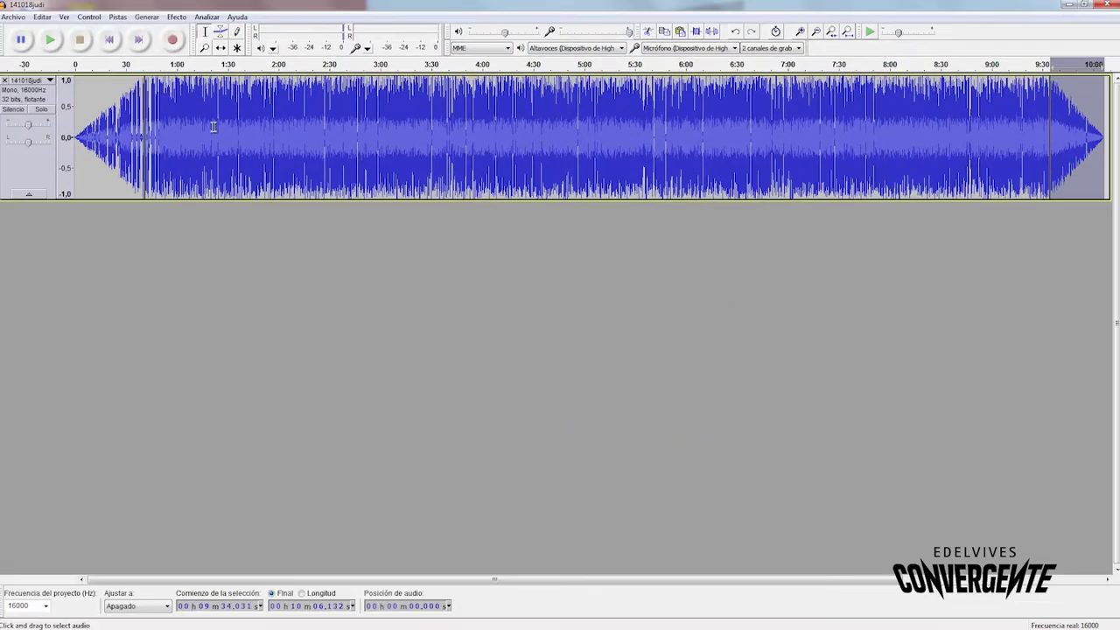
# - Select about 1:21 to 3:26 of the track and preview an Echo with a 1-second delay and decay factor 1, without applying it
pyautogui.moveTo(212, 127); pyautogui.dragTo(426, 127)
pyautogui.click(174, 16)
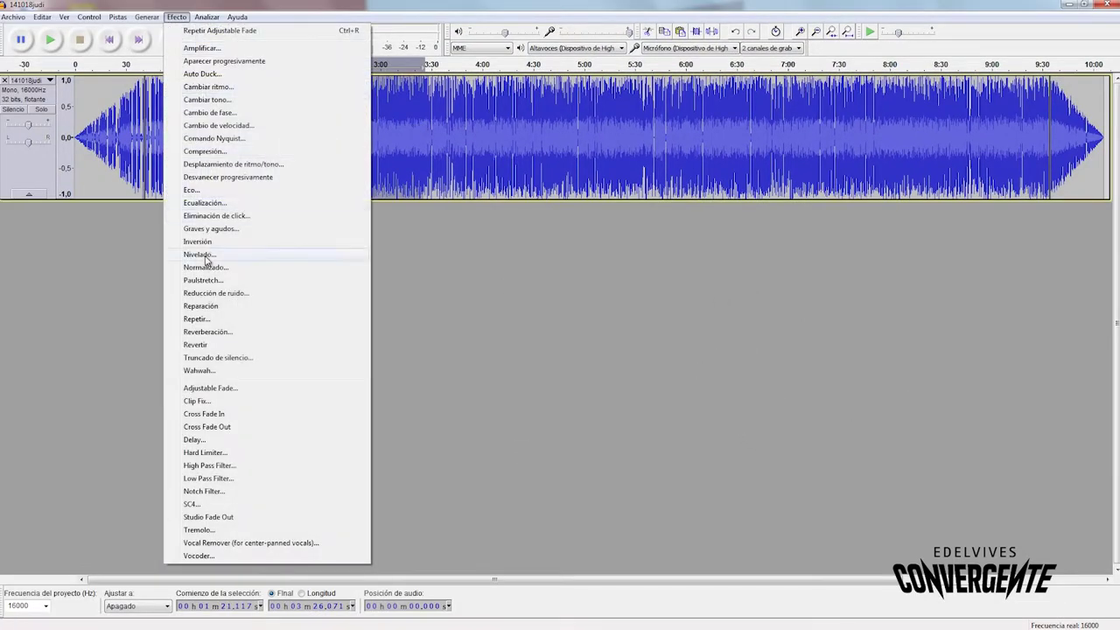
pyautogui.click(192, 190)
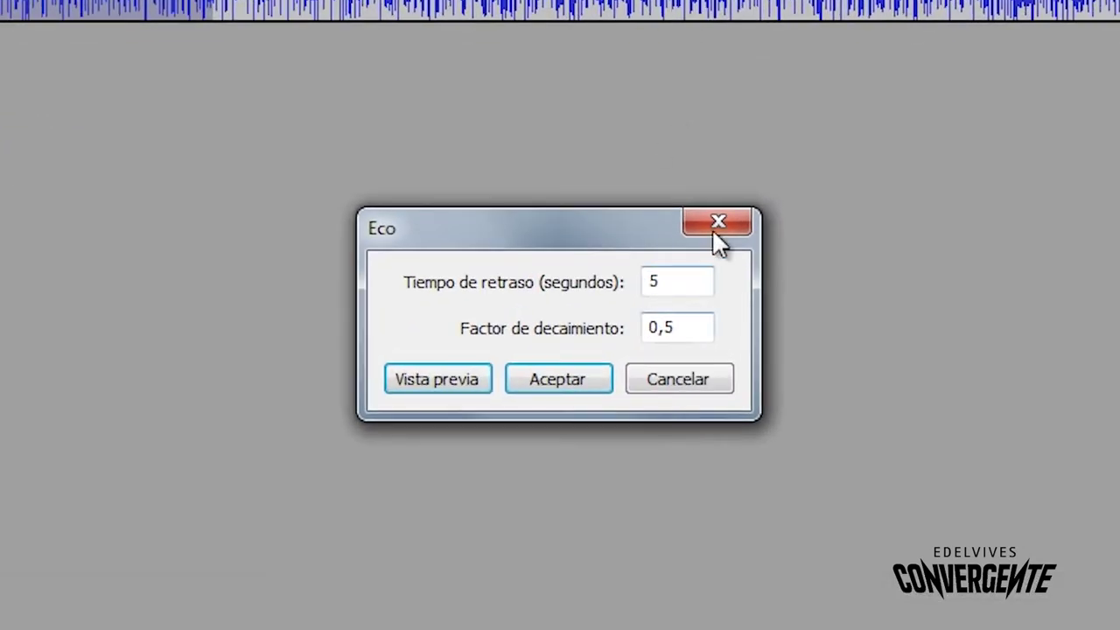
pyautogui.doubleClick(685, 282)
pyautogui.write('1')
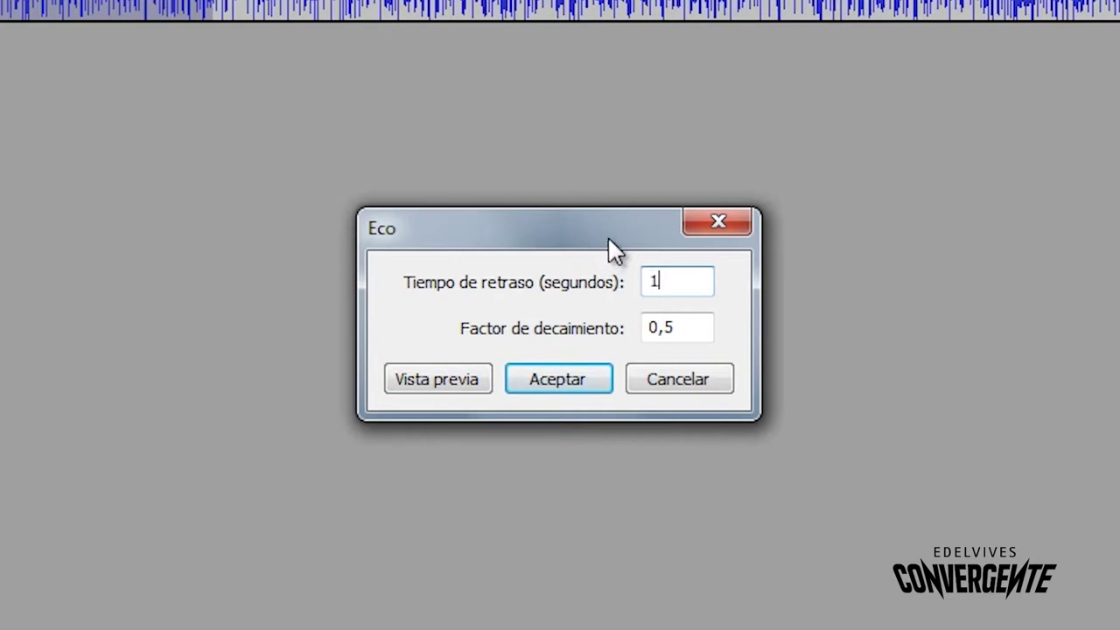
pyautogui.doubleClick(683, 325)
pyautogui.write('1')
pyautogui.click(395, 383)
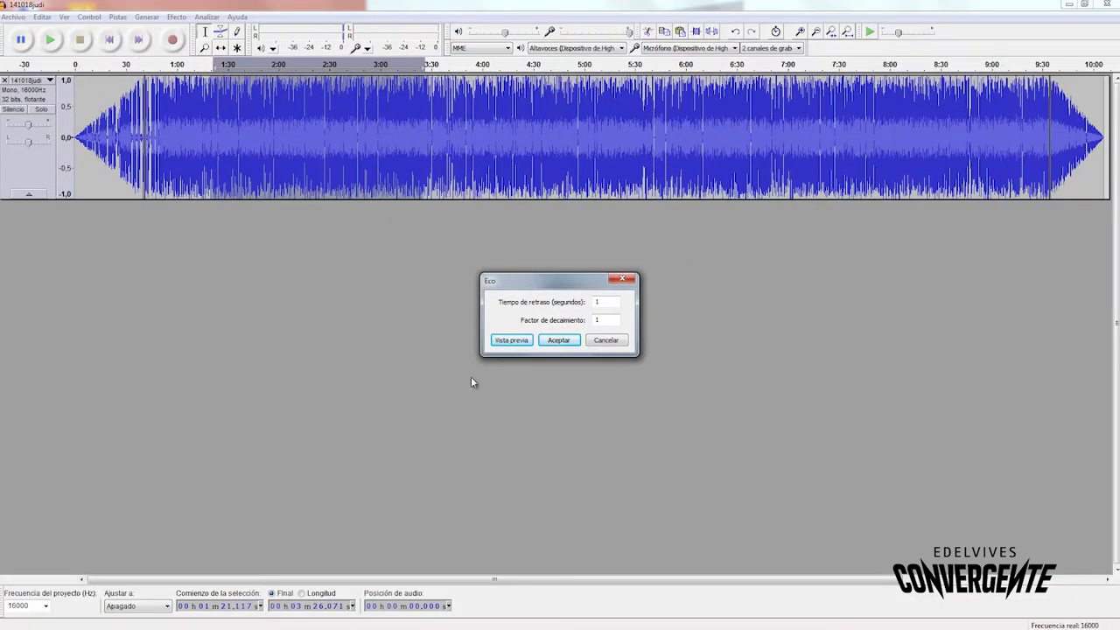
pyautogui.click(607, 341)
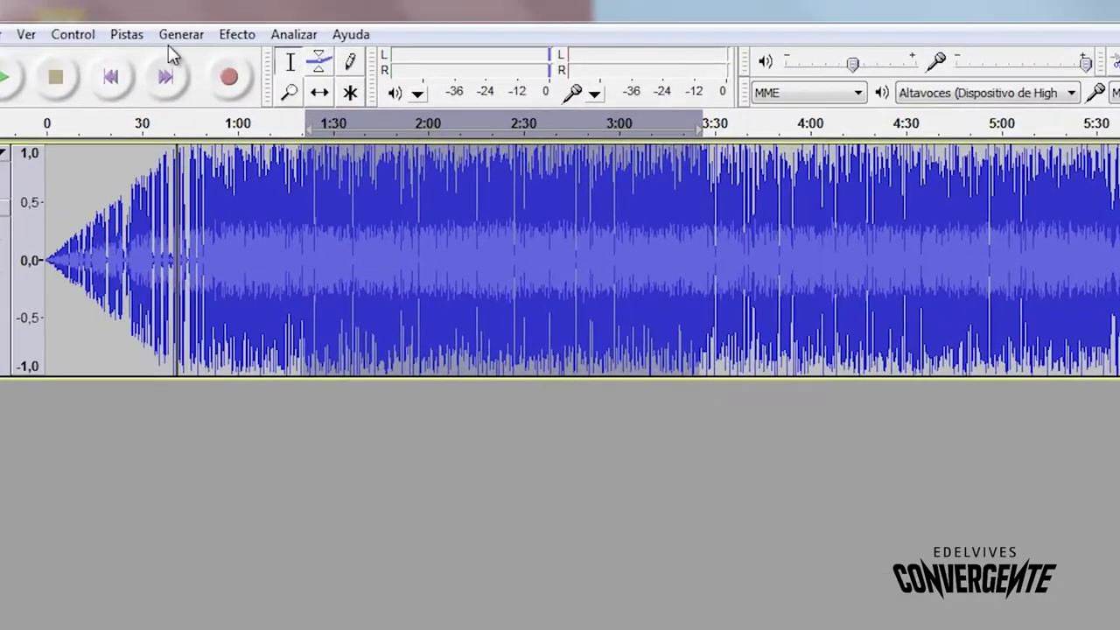
# - Preview a speed change of about 87 percent on the selected section using the Change Speed effect
pyautogui.click(174, 17)
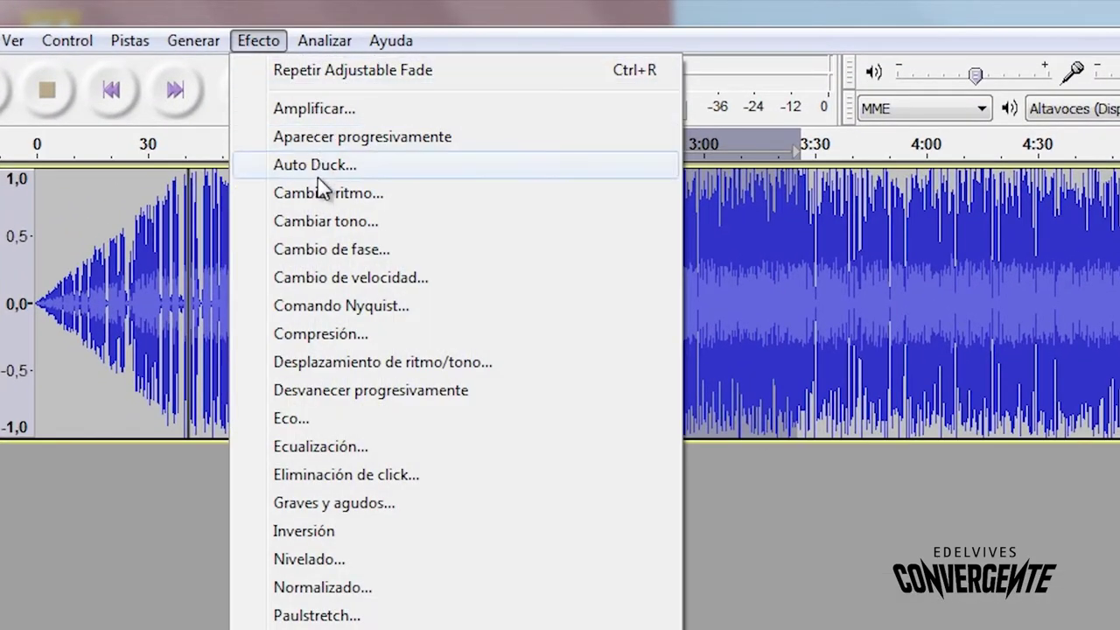
pyautogui.click(346, 278)
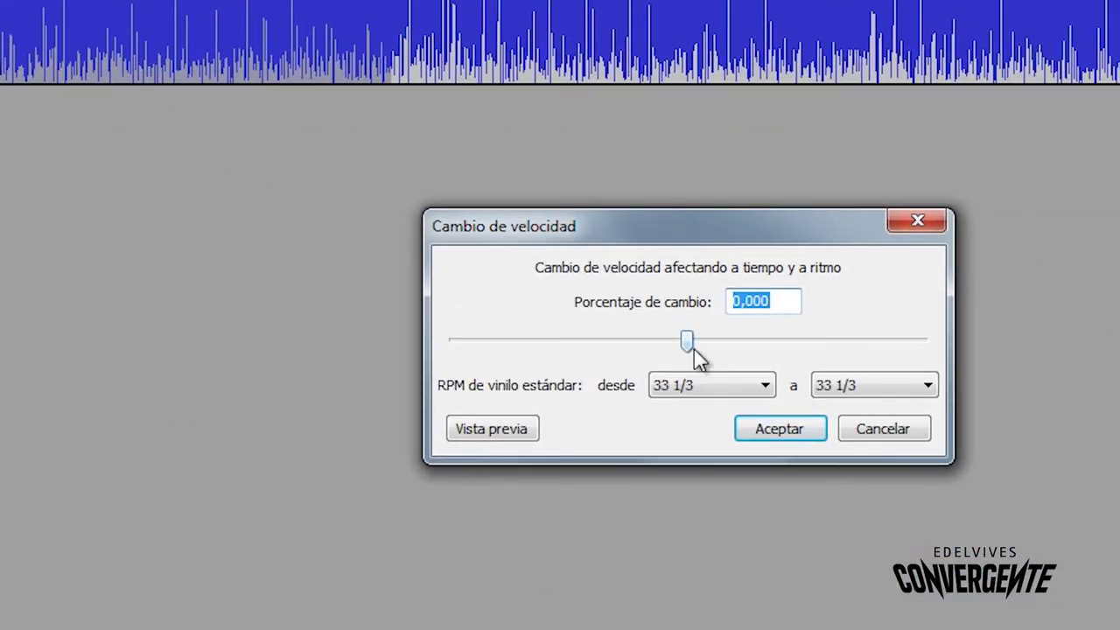
pyautogui.moveTo(696, 349); pyautogui.dragTo(763, 349)
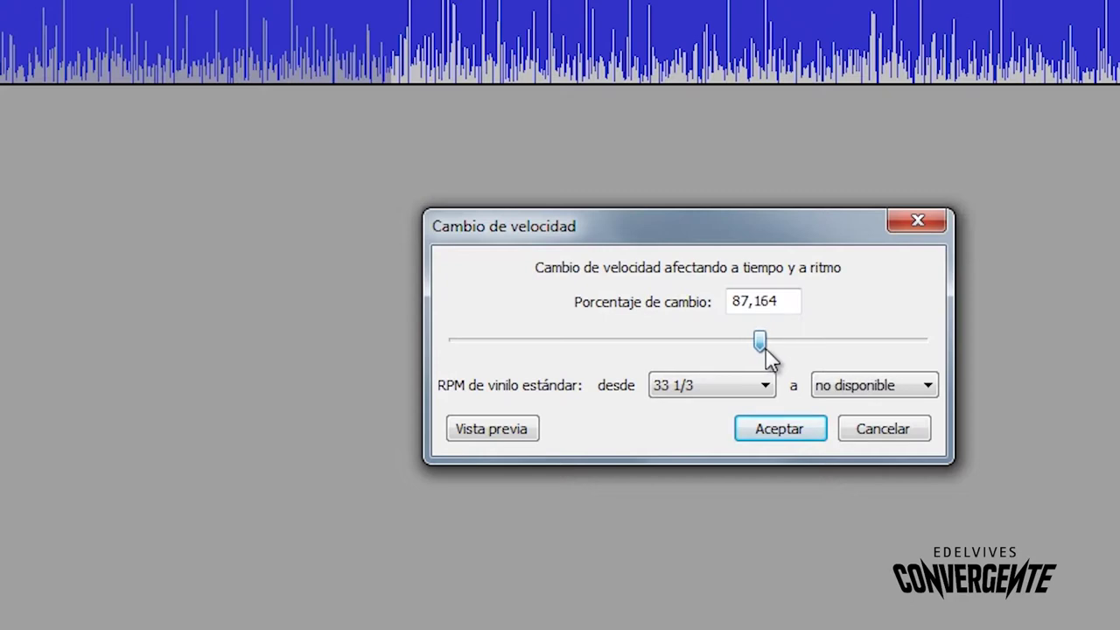
pyautogui.click(500, 436)
pyautogui.click(819, 426)
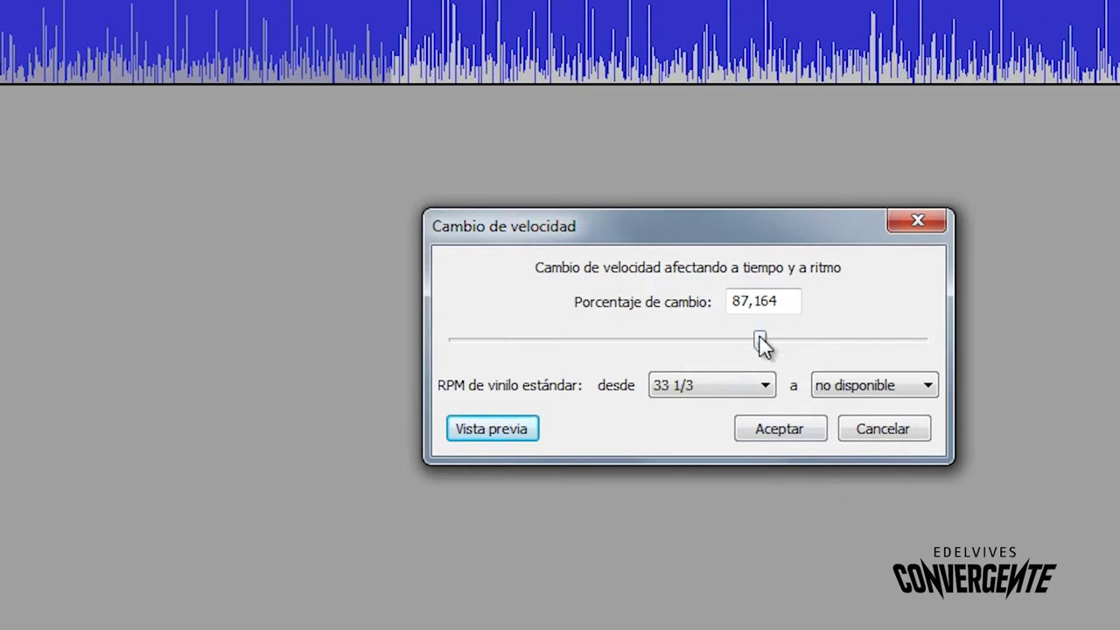
# - Set the speed change to -73 percent and preview the slowed-down section
pyautogui.moveTo(761, 345); pyautogui.dragTo(513, 350)
pyautogui.click(492, 433)
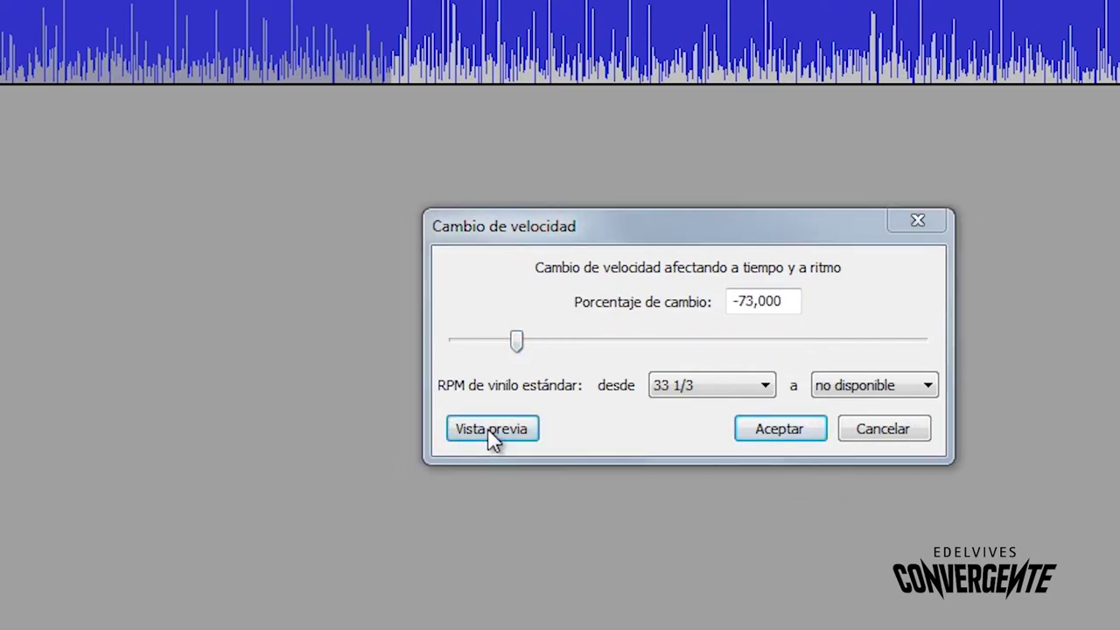
pyautogui.click(803, 418)
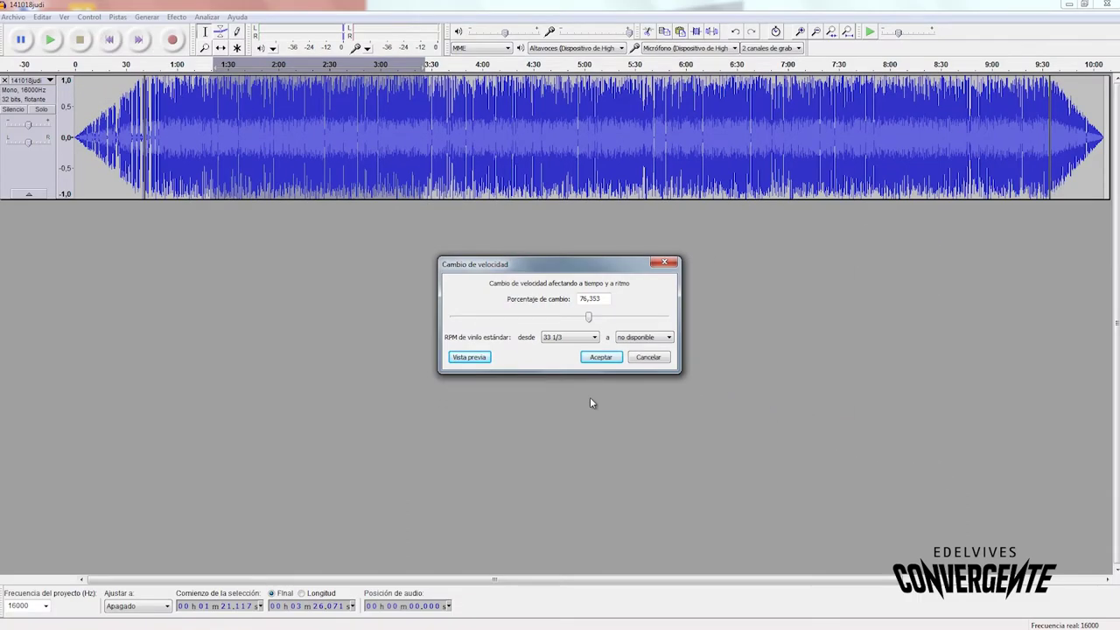
# - Dismiss the speed change without applying it and select about 3:42 to 4:10 of the track
pyautogui.click(637, 360)
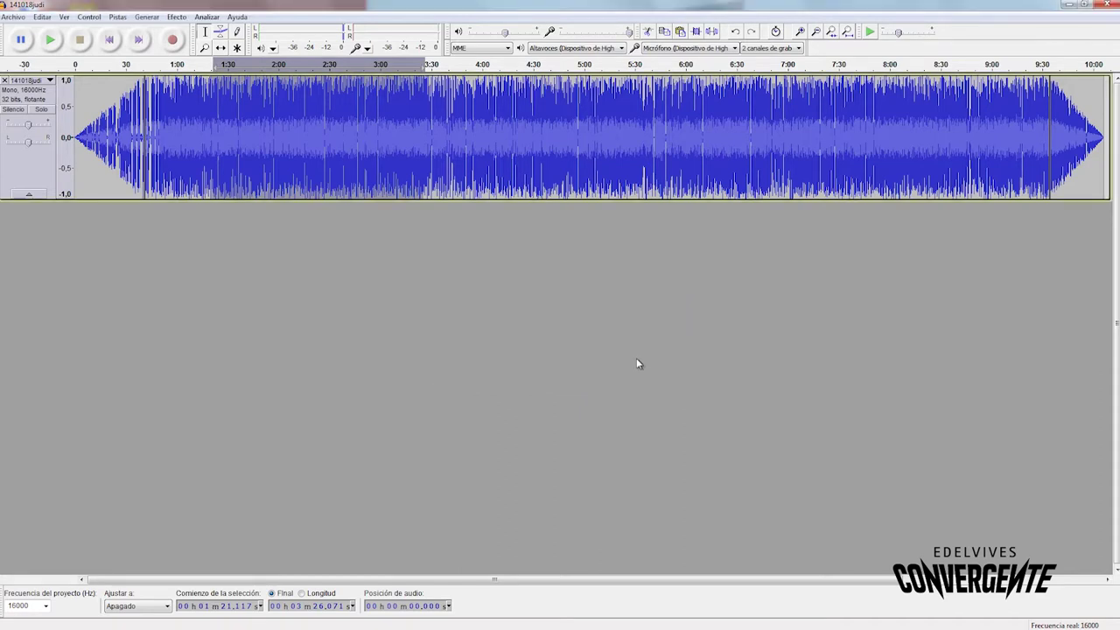
pyautogui.click(453, 118)
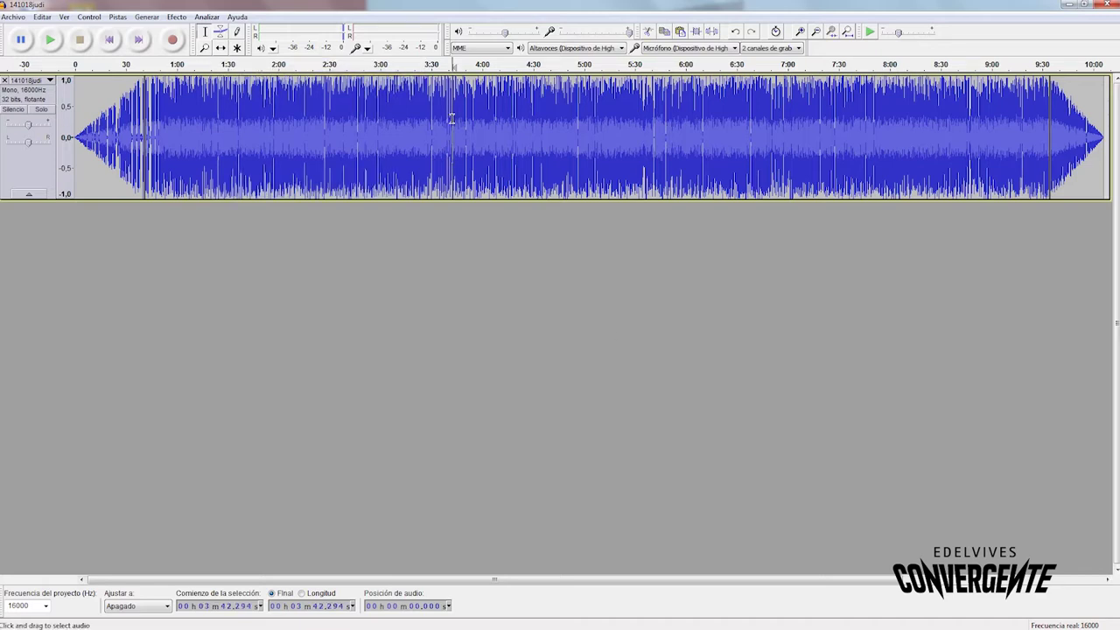
pyautogui.moveTo(452, 118); pyautogui.dragTo(499, 123)
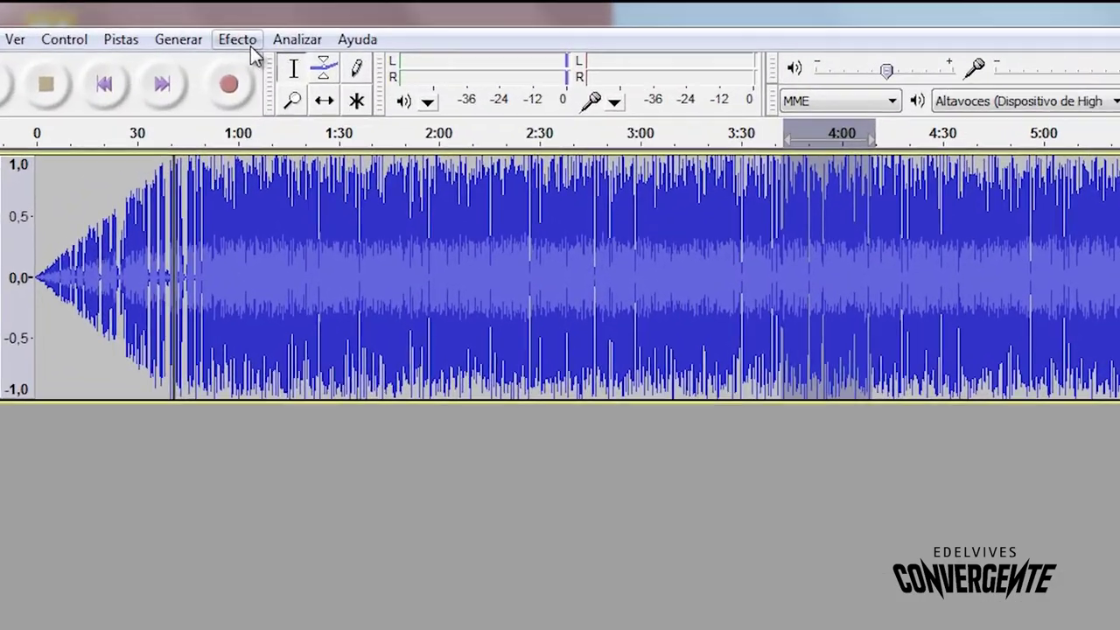
# - Preview the Paulstretch effect on the selected section with a stretch factor of 10 and a time resolution of 0.25 seconds
pyautogui.click(178, 17)
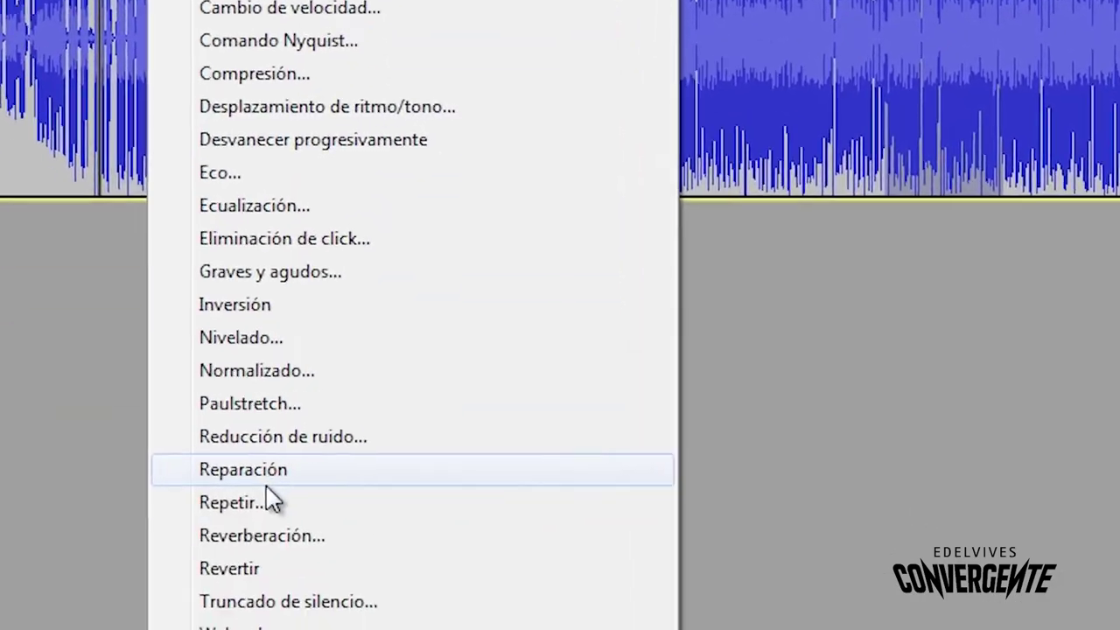
pyautogui.click(320, 577)
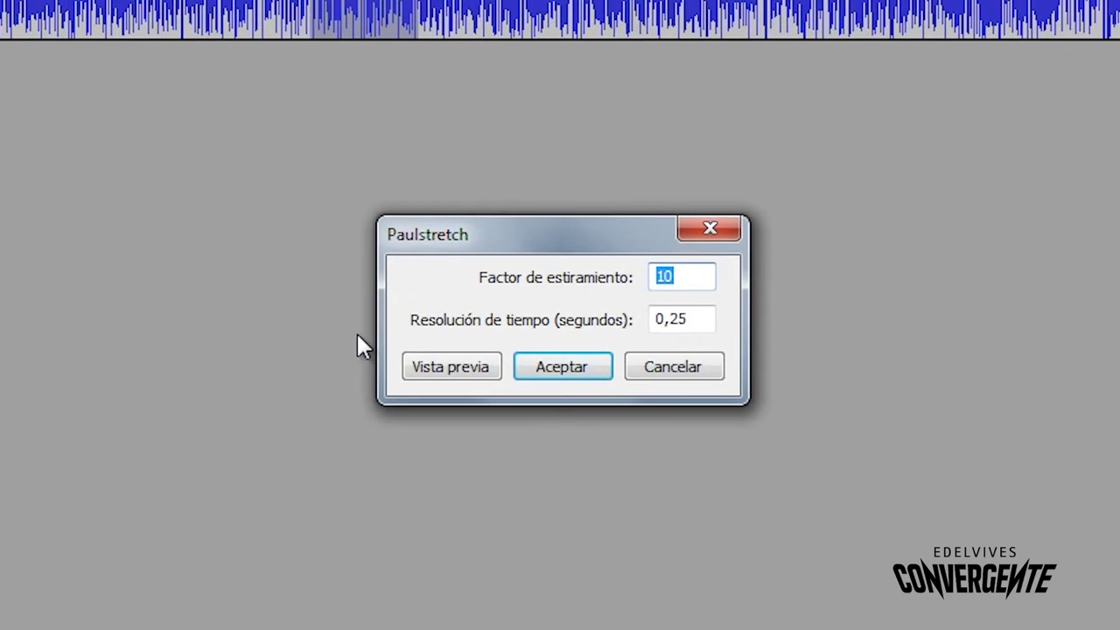
pyautogui.click(419, 363)
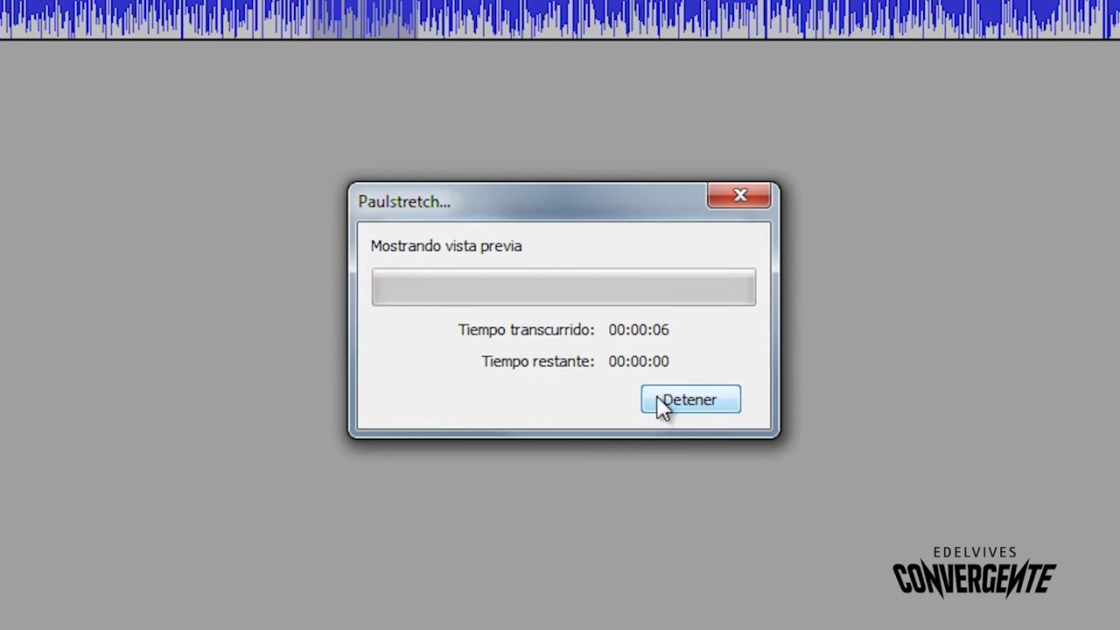
# - Set the Paulstretch stretch factor to 2, preview the result, and close the effect without applying it
pyautogui.doubleClick(658, 272)
pyautogui.write('2')
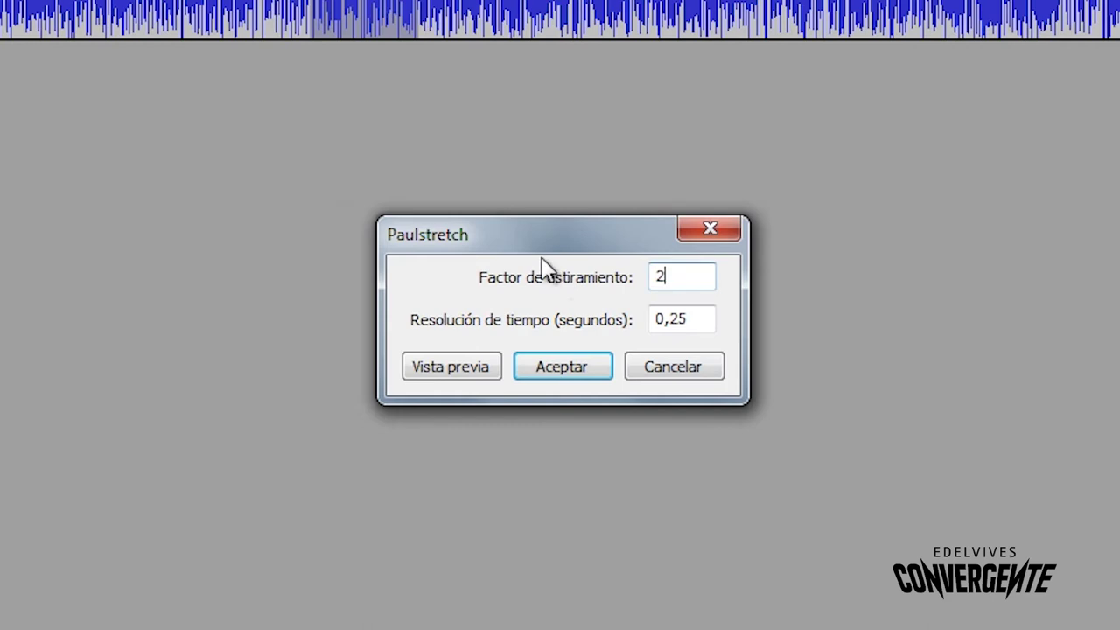
pyautogui.click(493, 363)
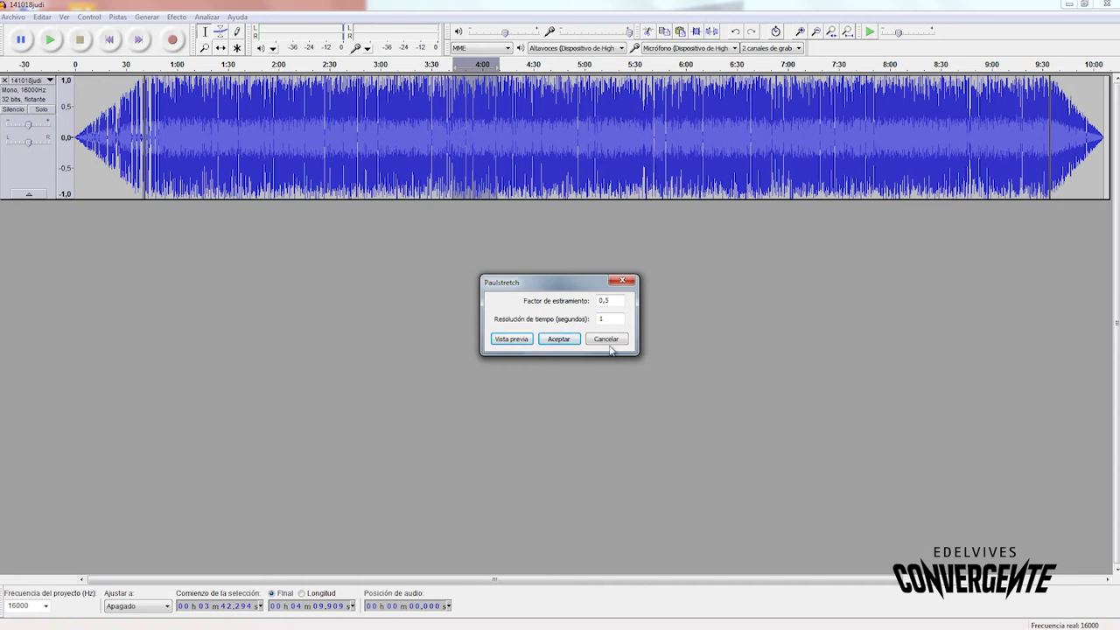
pyautogui.click(610, 339)
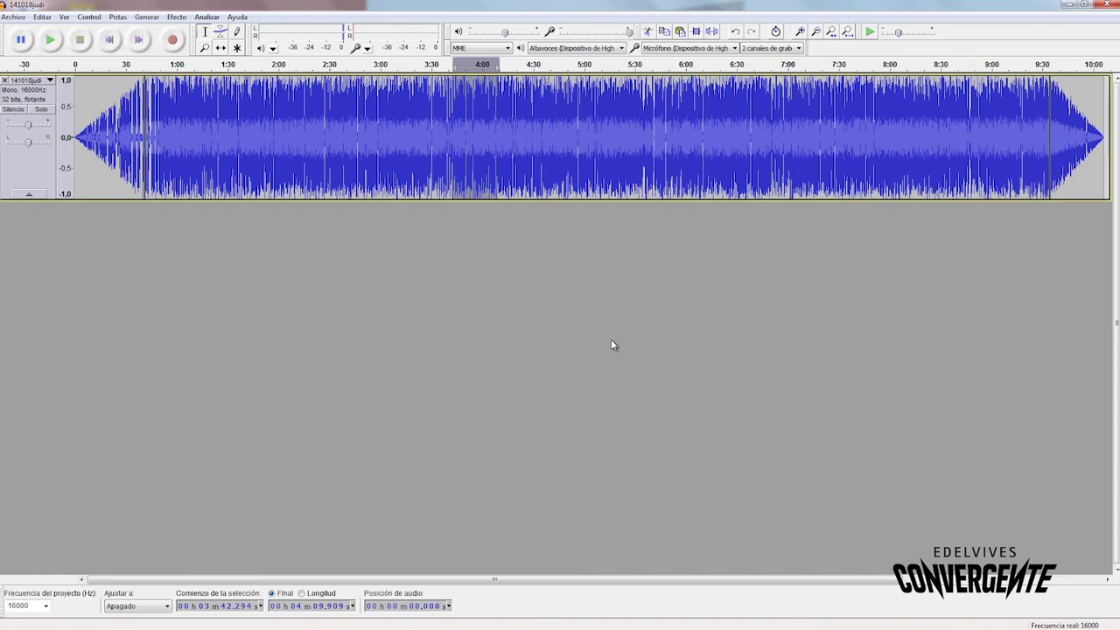